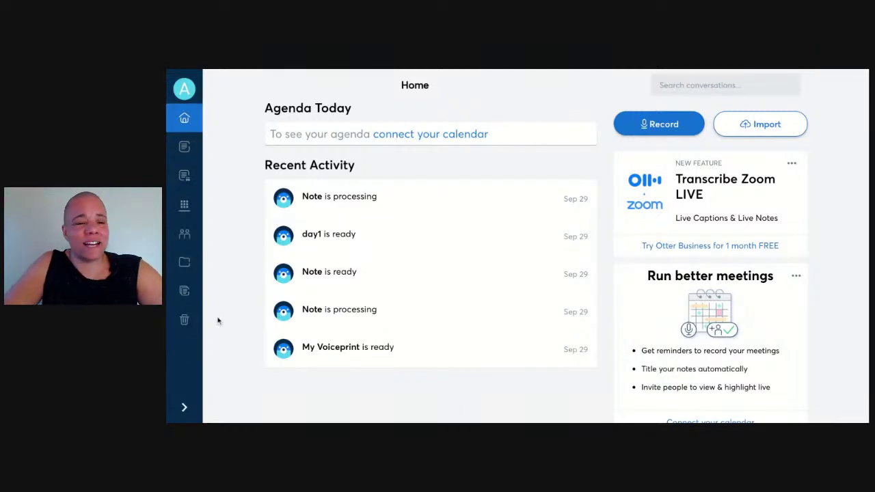
Open the account settings and review the General options.
left_click(183, 89)
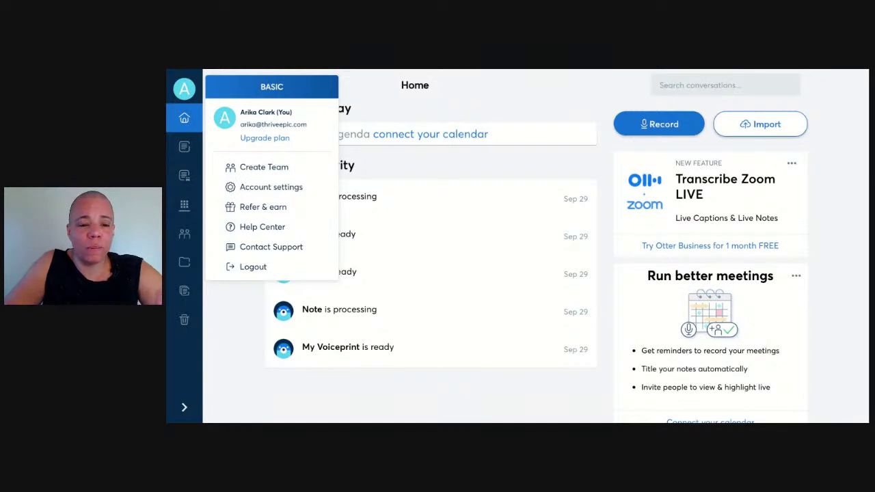
left_click(271, 189)
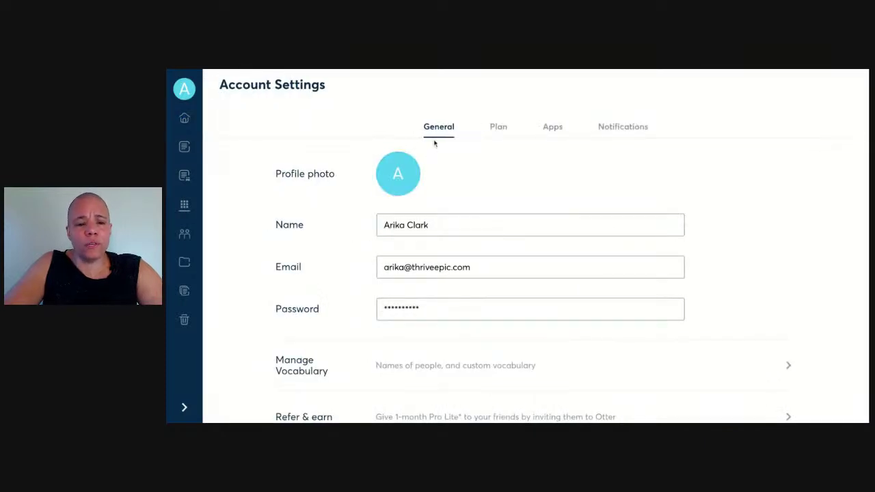
scroll(416, 223, "down", 5)
scroll(417, 221, "up", 3)
scroll(417, 222, "down", 1)
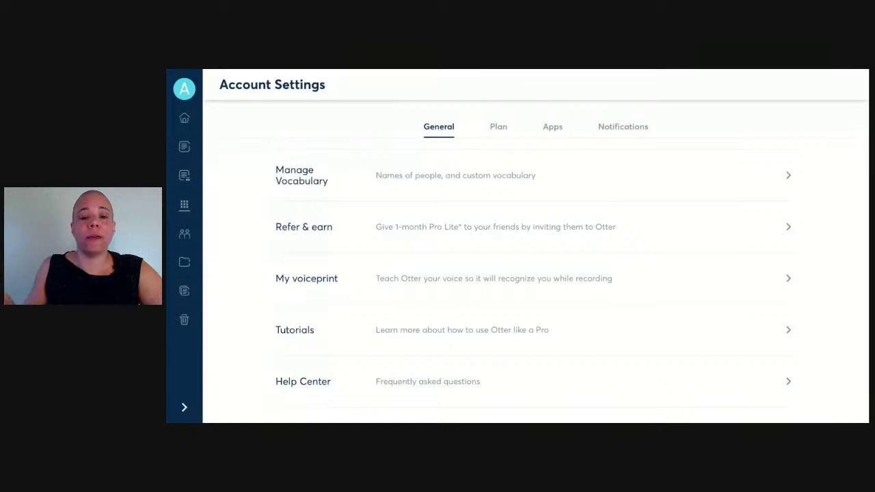
Open the custom vocabulary list and select its empty fifth entry.
left_click(430, 180)
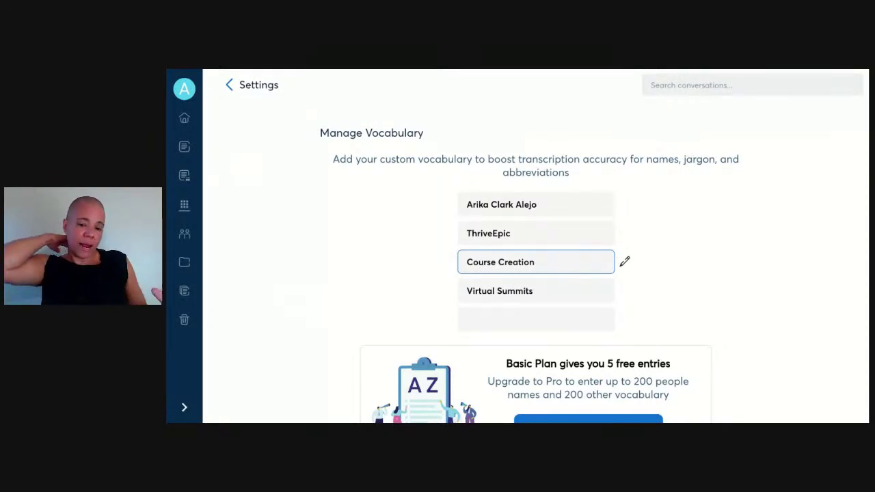
left_click(536, 319)
scroll(646, 350, "down", 1)
left_click(465, 202)
left_click(589, 283)
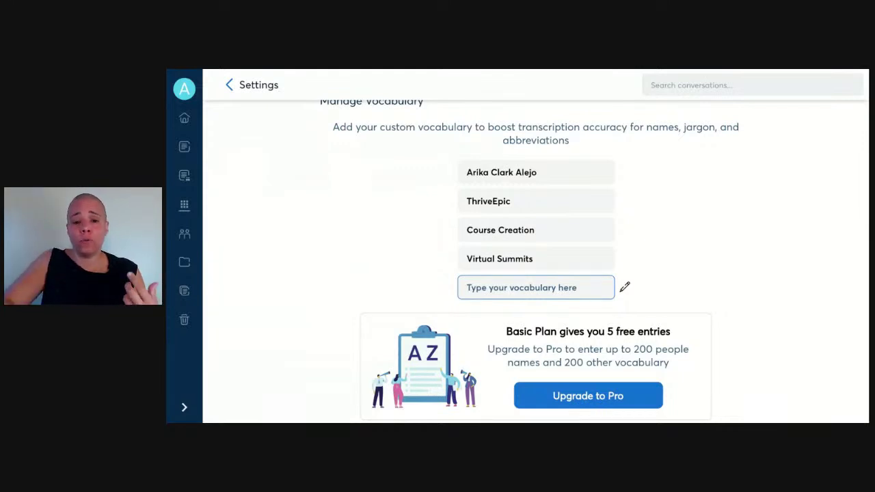
scroll(641, 276, "down", 1)
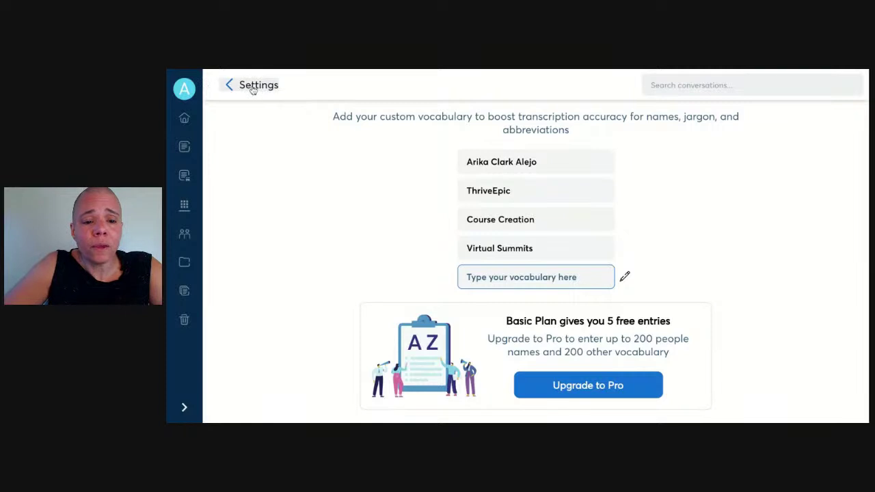
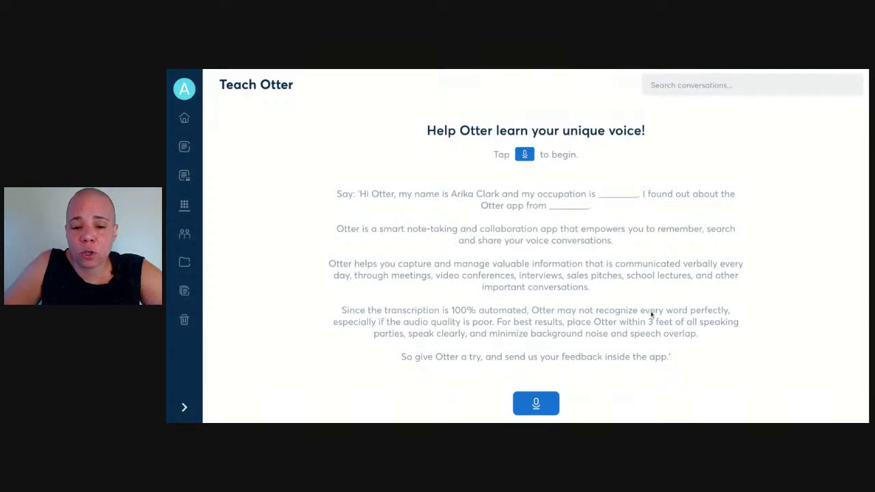
Record a short voice sample on the Teach Otter page, stop it, and return to the home page.
scroll(519, 304, "down", 1)
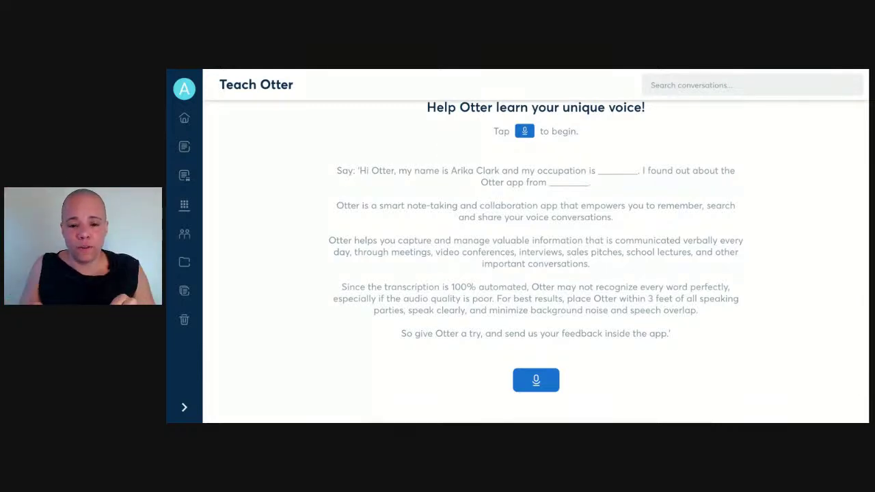
left_click(533, 383)
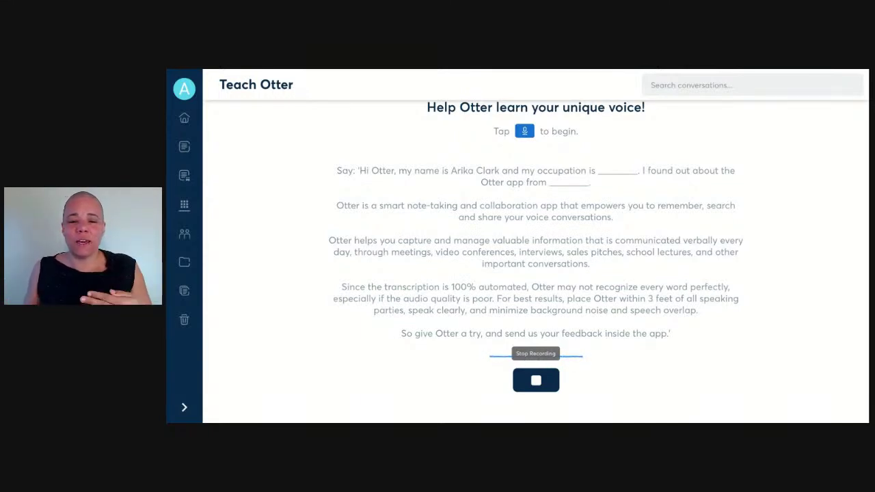
left_click(535, 380)
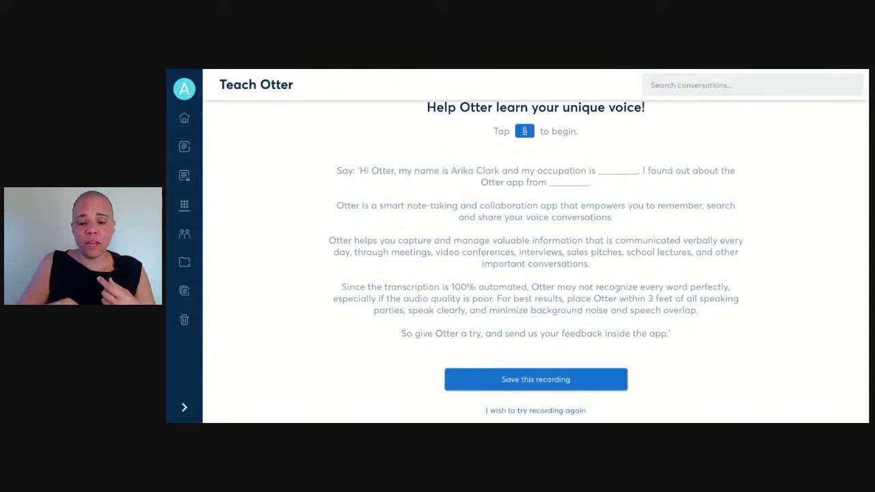
scroll(560, 383, "down", 3)
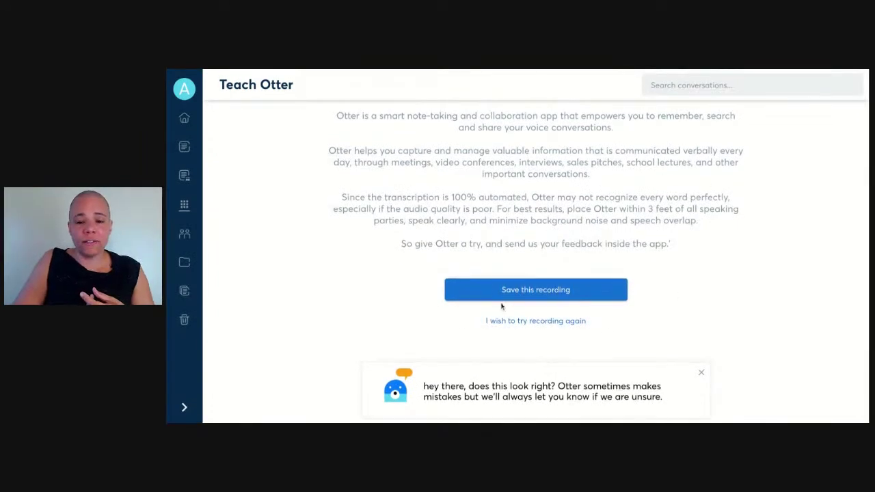
scroll(501, 306, "up", 2)
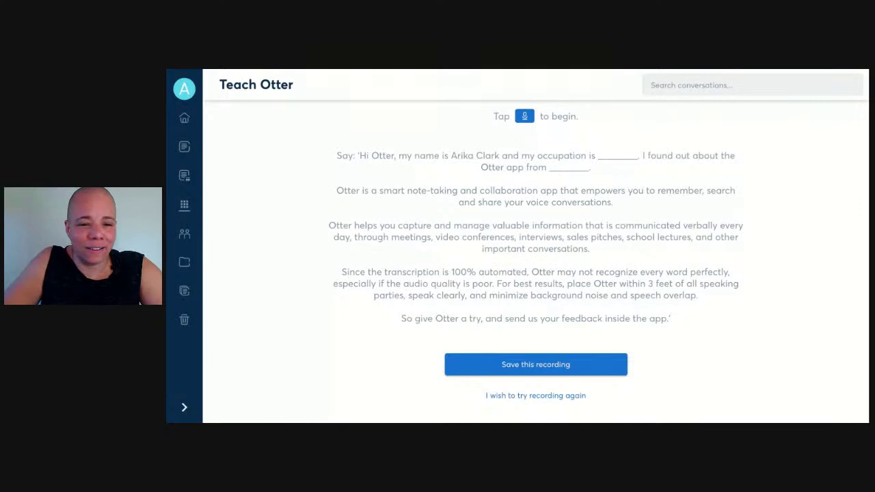
left_click(184, 117)
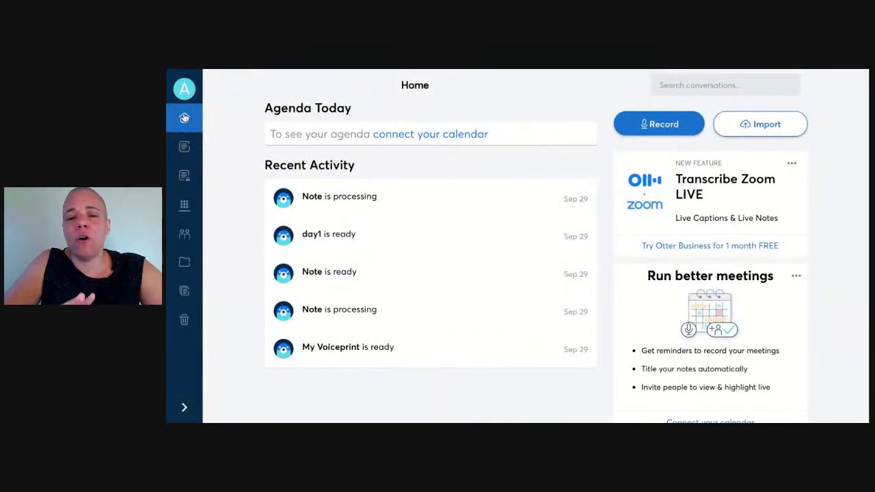
Open the plan section of the account settings and examine the remaining Basic minutes and the Pro and Business features.
left_click(186, 92)
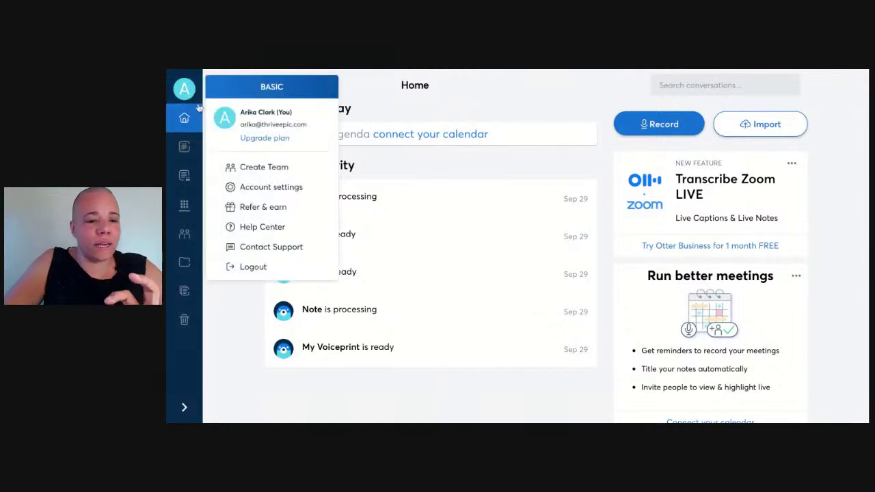
left_click(273, 191)
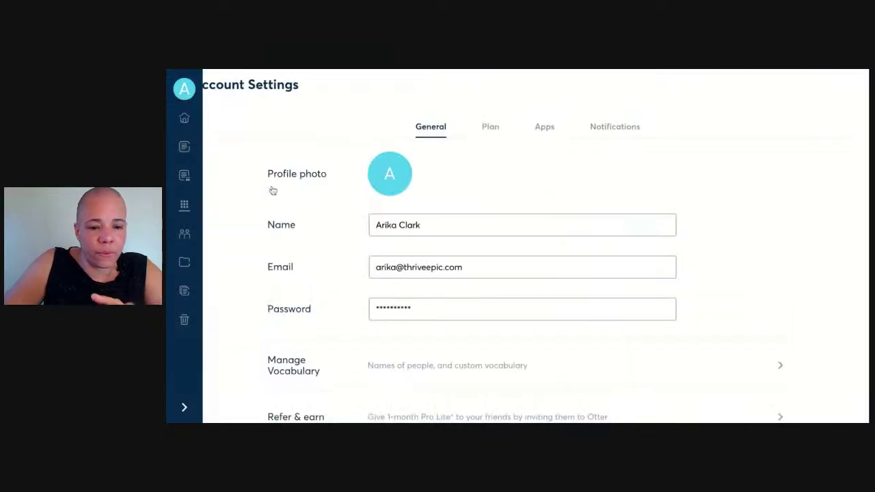
left_click(497, 129)
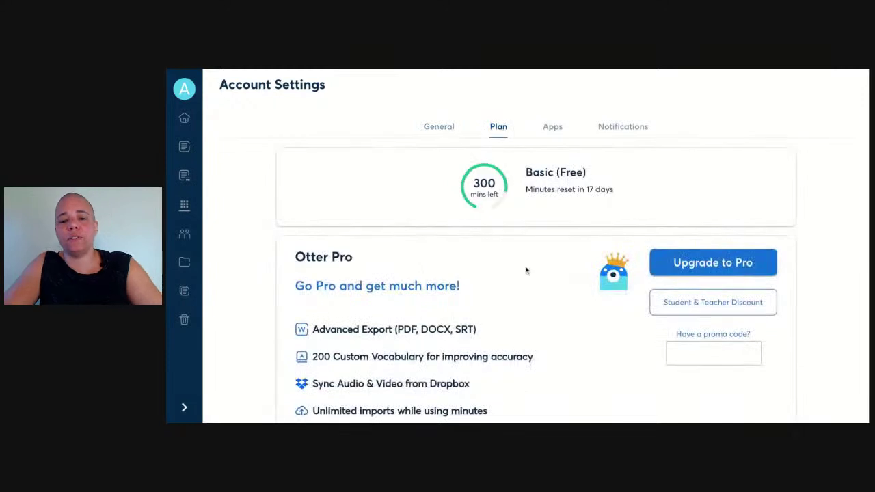
scroll(517, 276, "down", 2)
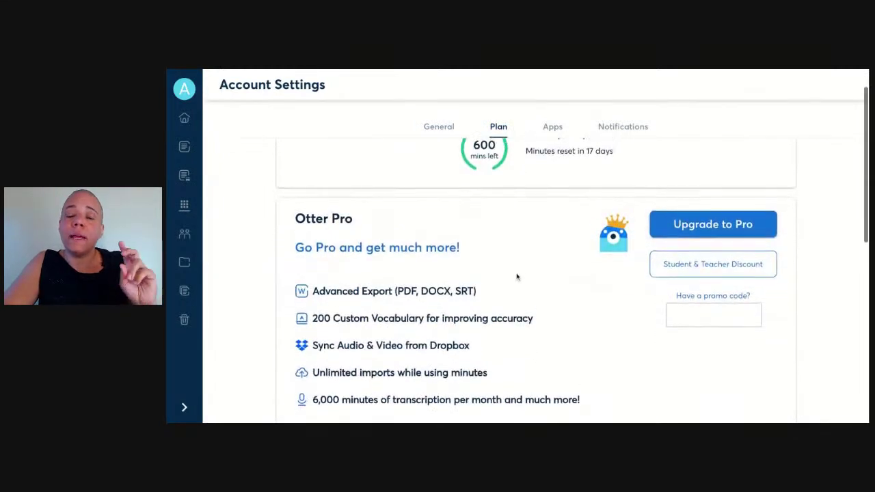
scroll(518, 277, "up", 1)
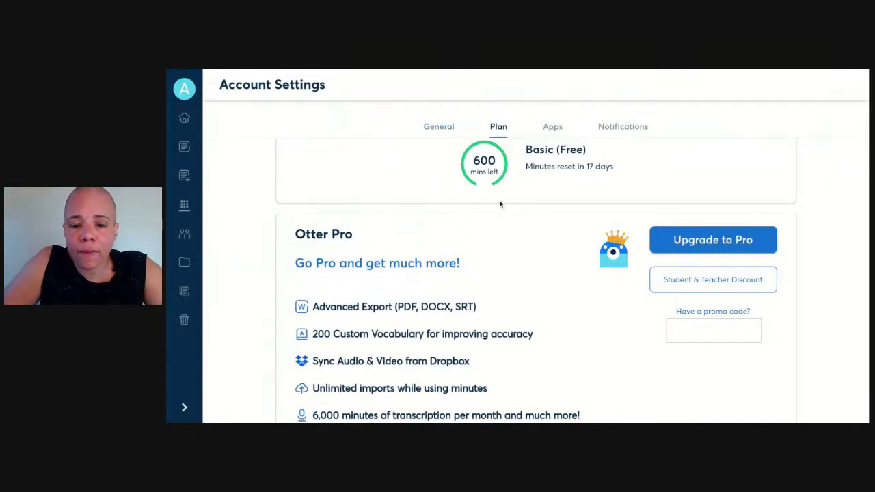
scroll(490, 230, "up", 1)
scroll(490, 229, "down", 3)
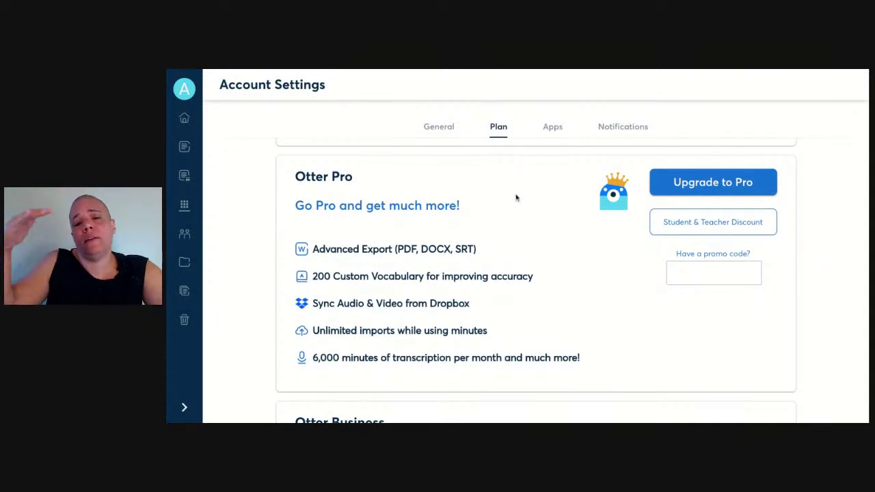
scroll(531, 238, "down", 1)
scroll(531, 238, "down", 5)
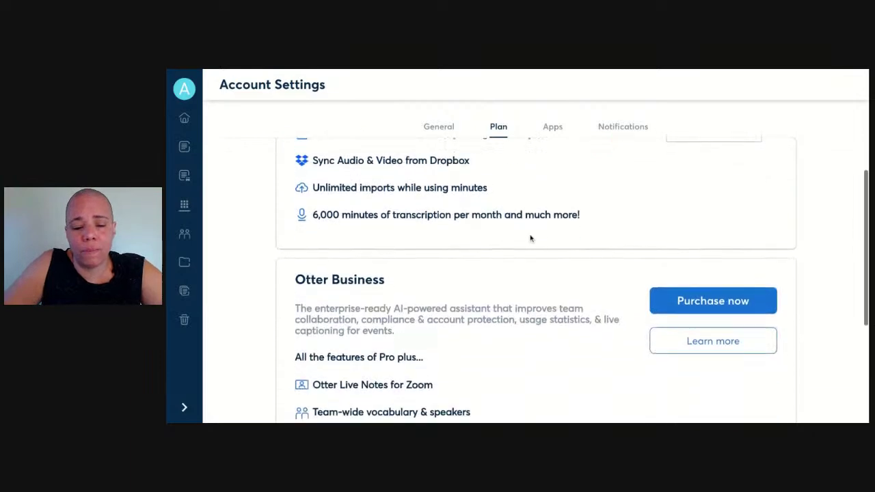
scroll(530, 238, "up", 4)
scroll(530, 238, "up", 4)
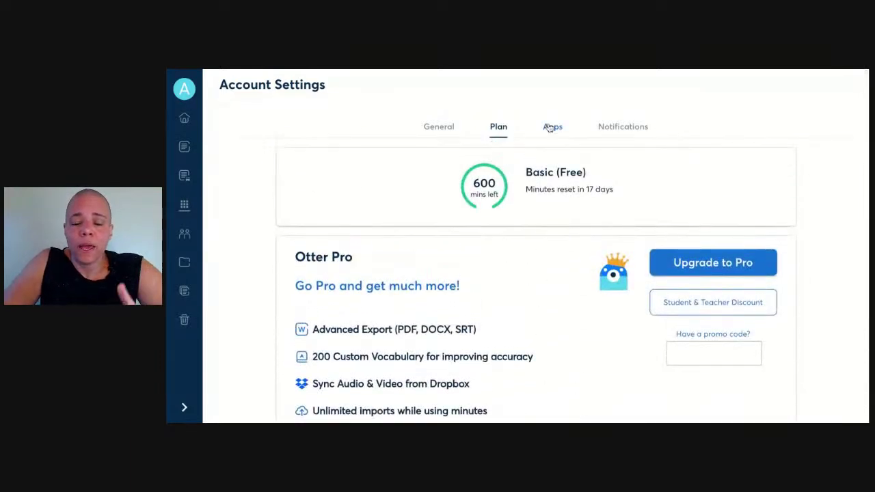
Review the connectable apps in the account settings, including Zoom and Dropbox, and open the notification settings.
left_click(550, 129)
scroll(511, 288, "down", 1)
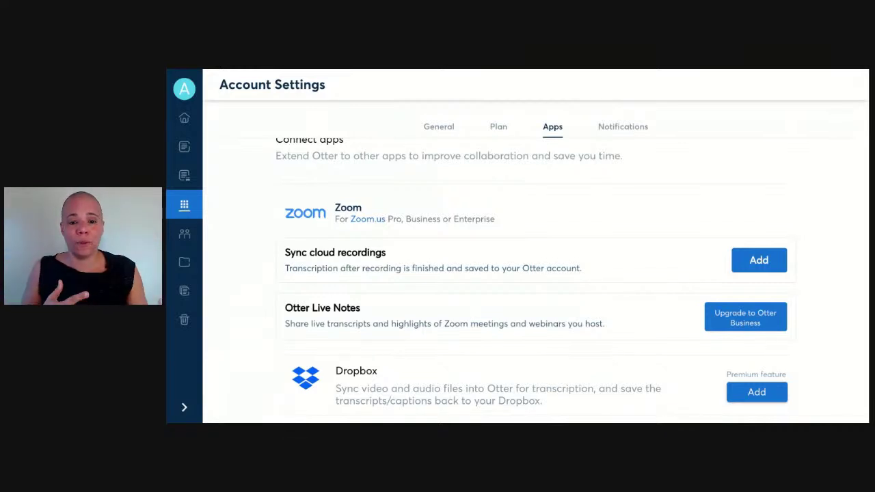
scroll(382, 281, "down", 3)
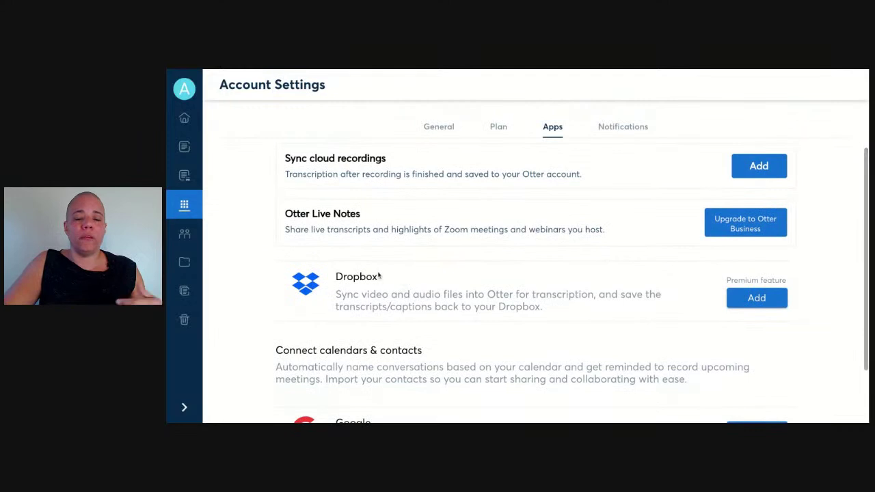
left_click(633, 129)
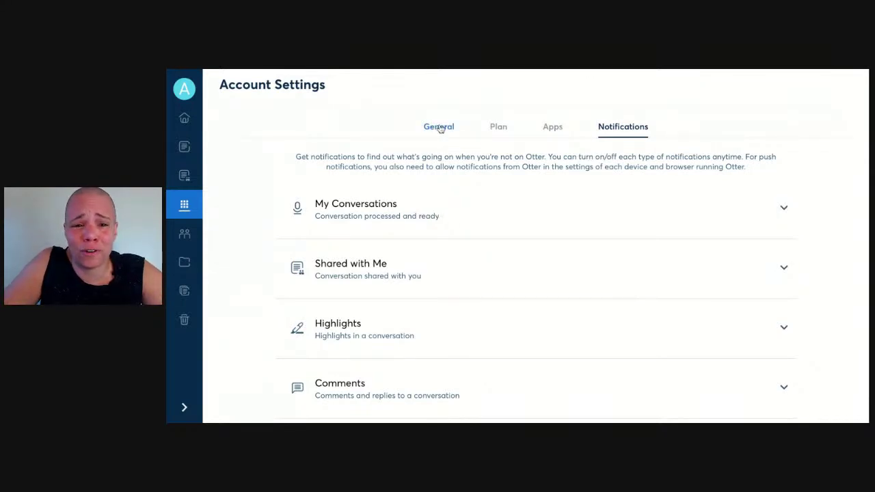
Try to import the Giveaway Spotlight MP4 video from the home page for transcription.
left_click(184, 119)
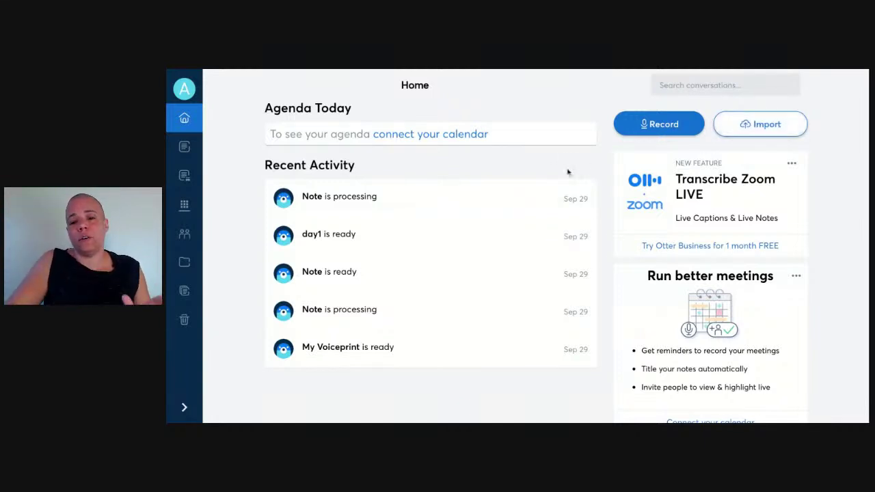
left_click(745, 130)
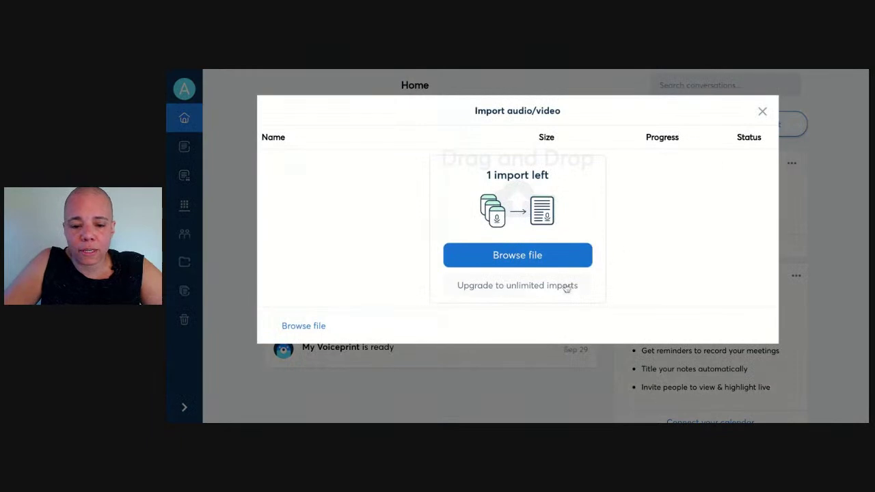
left_click(540, 259)
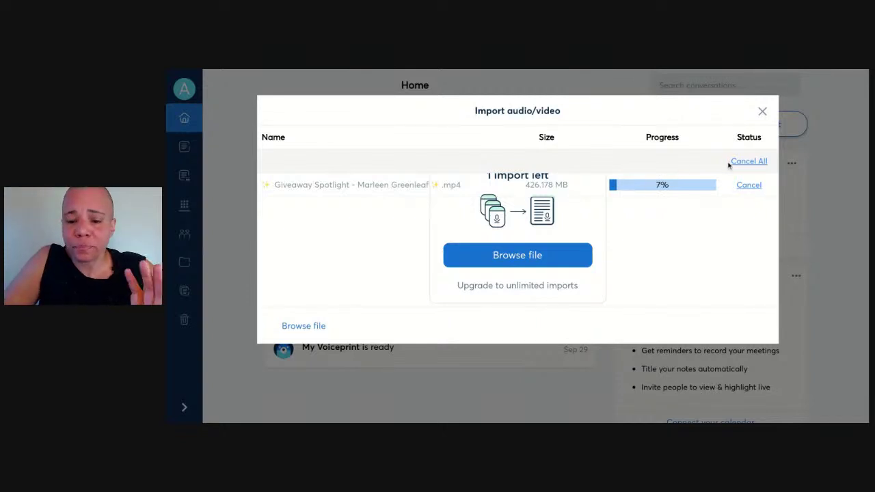
left_click(762, 112)
left_click(545, 239)
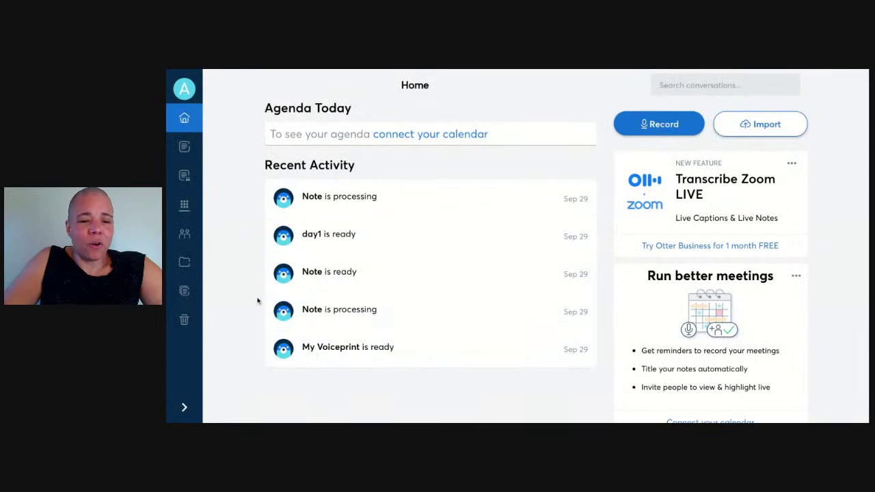
Open the July conversation of 30:14 from My Conversations and view the start of its transcript.
left_click(185, 146)
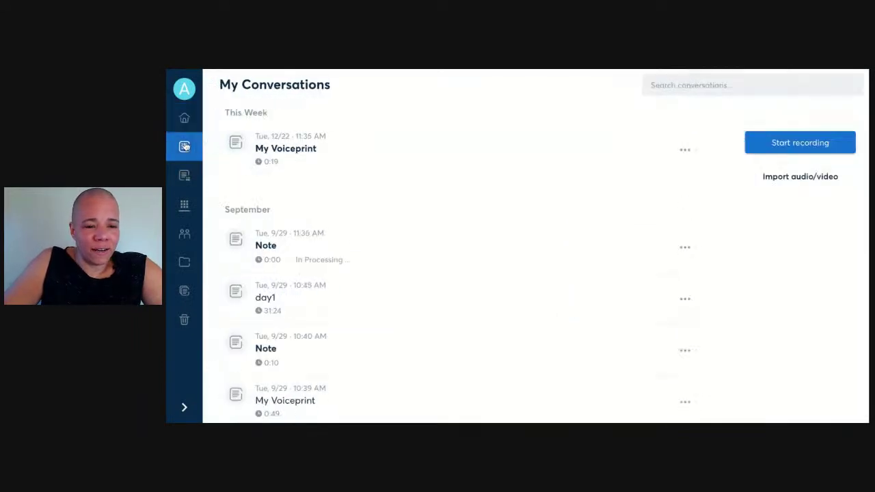
scroll(383, 267, "down", 3)
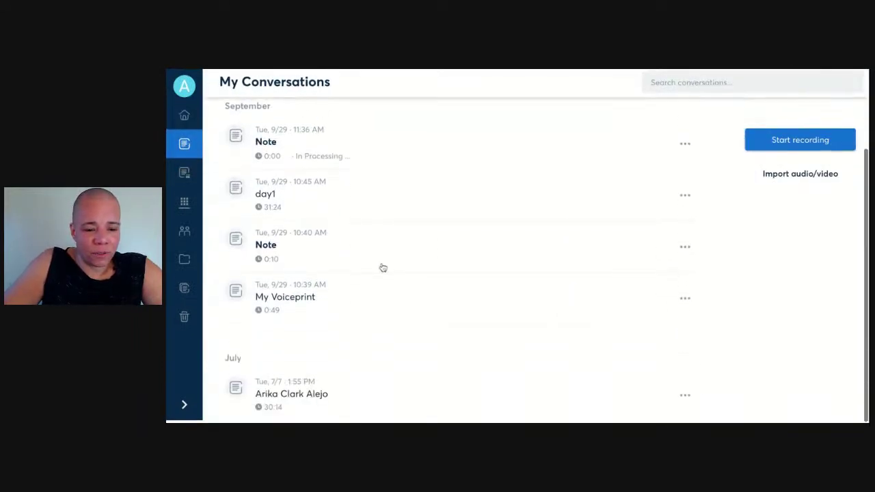
left_click(333, 395)
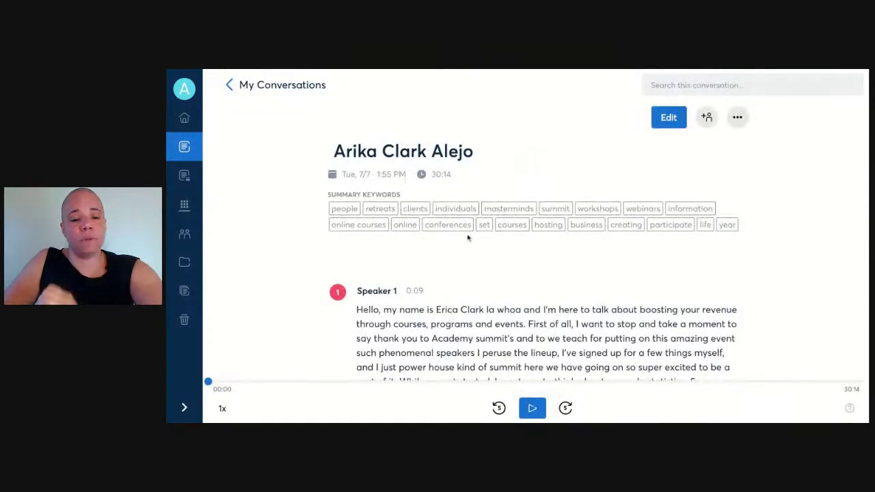
scroll(468, 238, "down", 5)
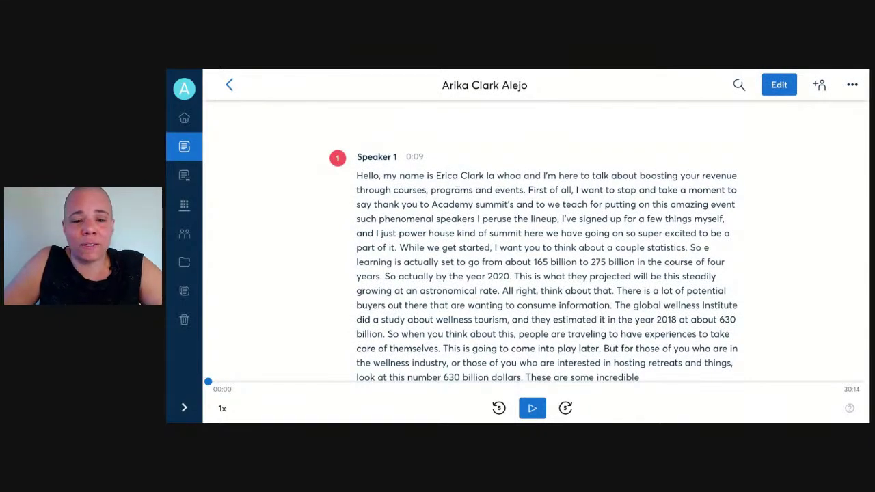
Play the conversation's audio, pause it, and replay it from the speaker's name in the opening sentence.
key("space")
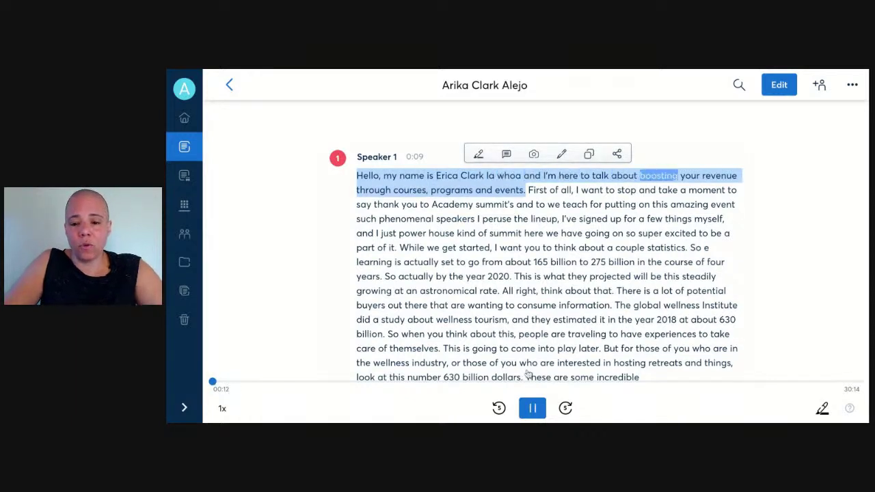
left_click(537, 414)
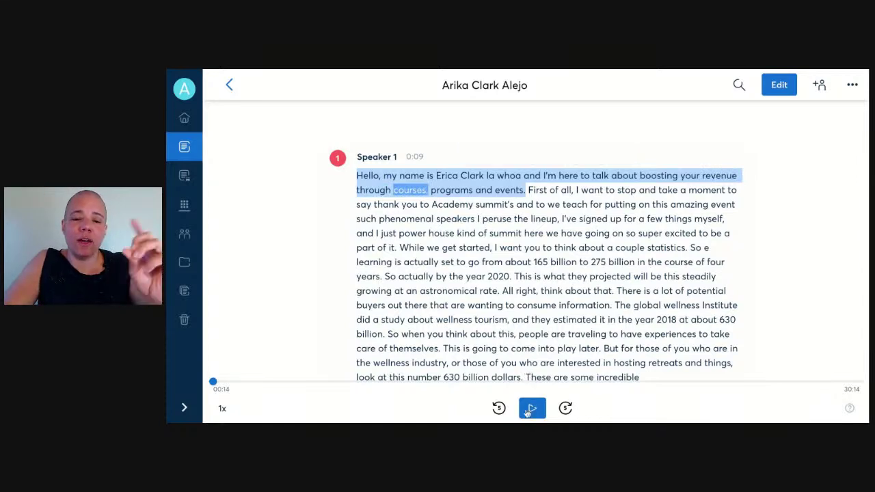
left_click(445, 178)
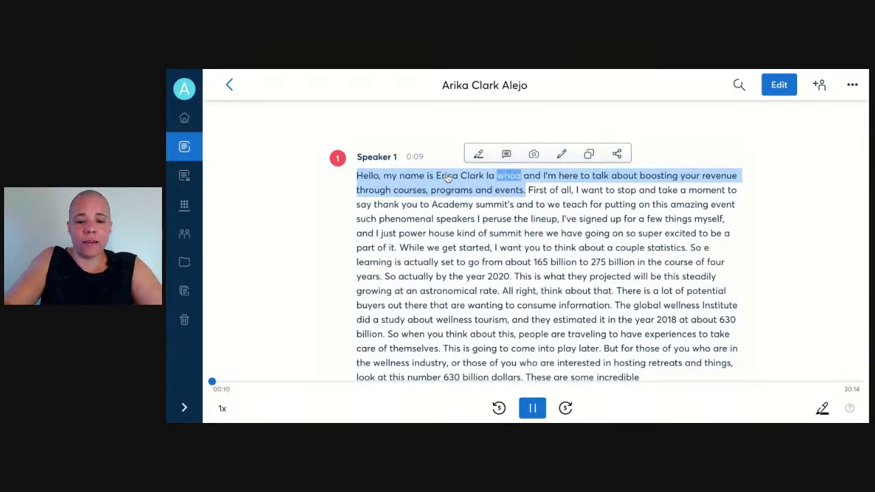
Correct the misspelled first name in the transcript's opening sentence at 0:09 and pause the audio.
left_click(561, 153)
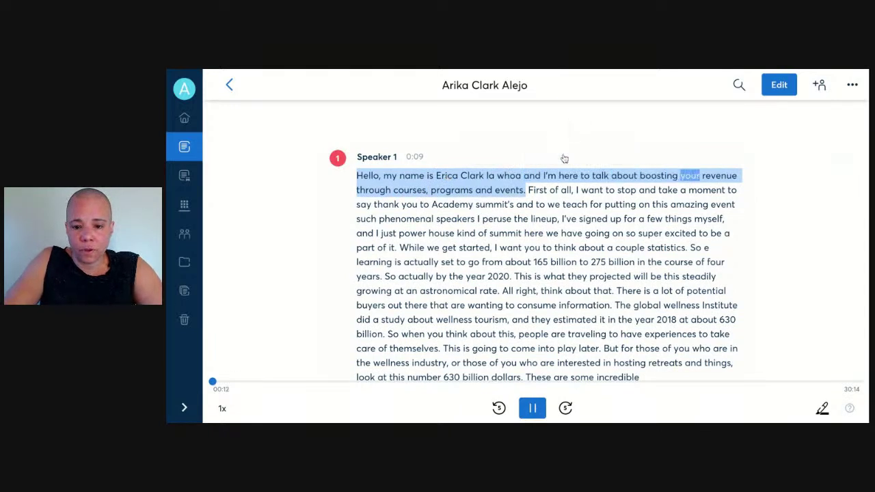
left_click(457, 176)
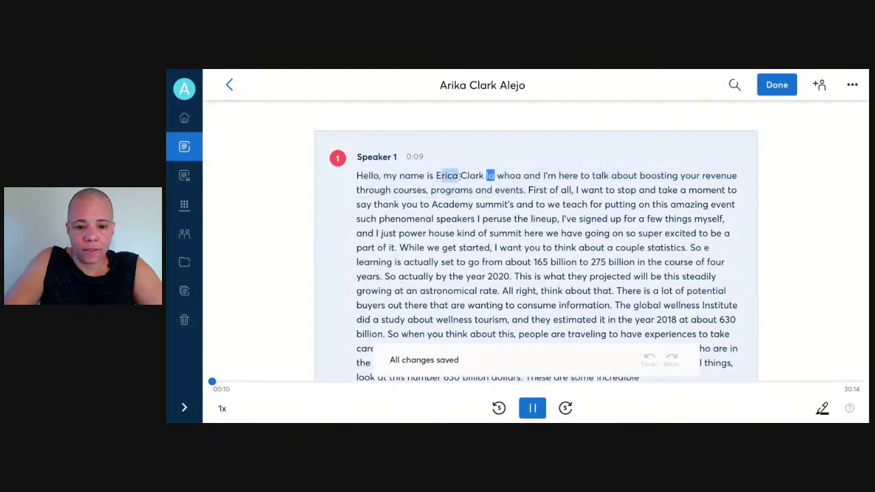
key("BackSpace")
key("BackSpace")
key("BackSpace")
key("BackSpace")
key("BackSpace")
type("ari")
key("BackSpace")
key("BackSpace")
key("BackSpace")
type("Arika")
left_click(533, 408)
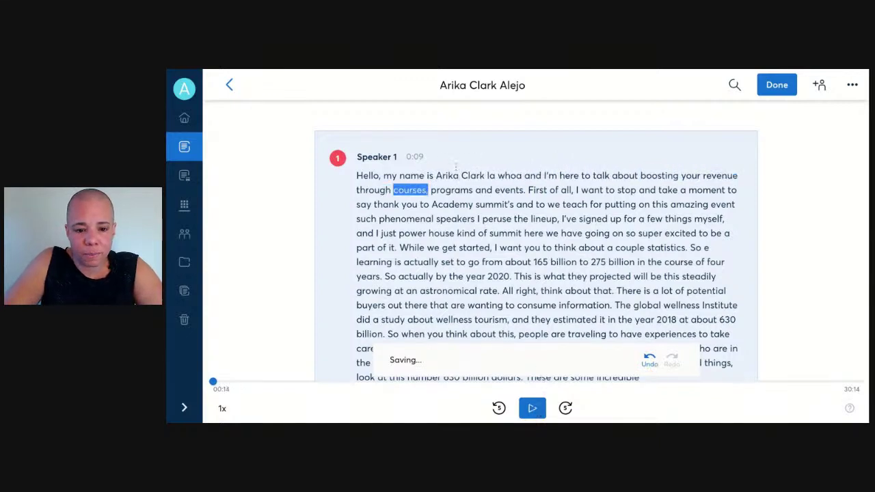
Tag Speaker 1 at the 1:47 paragraph with the suggested speaker's name.
left_click(446, 190)
scroll(459, 272, "down", 2)
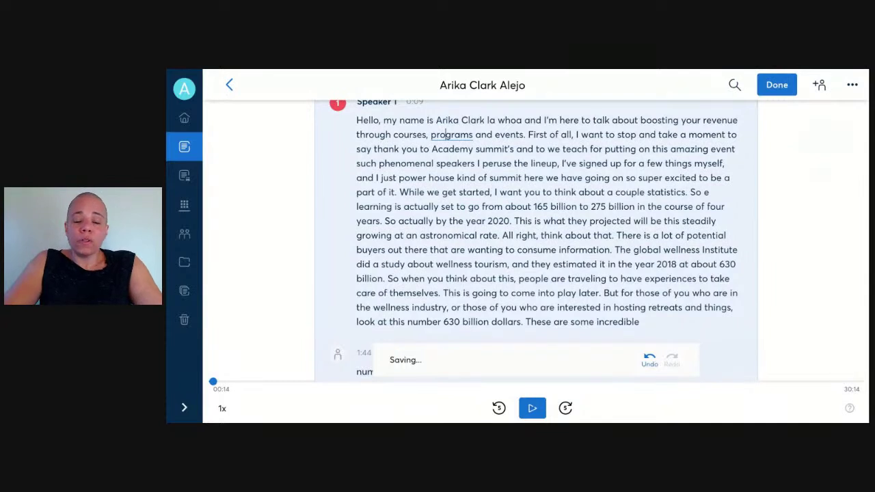
scroll(652, 229, "up", 2)
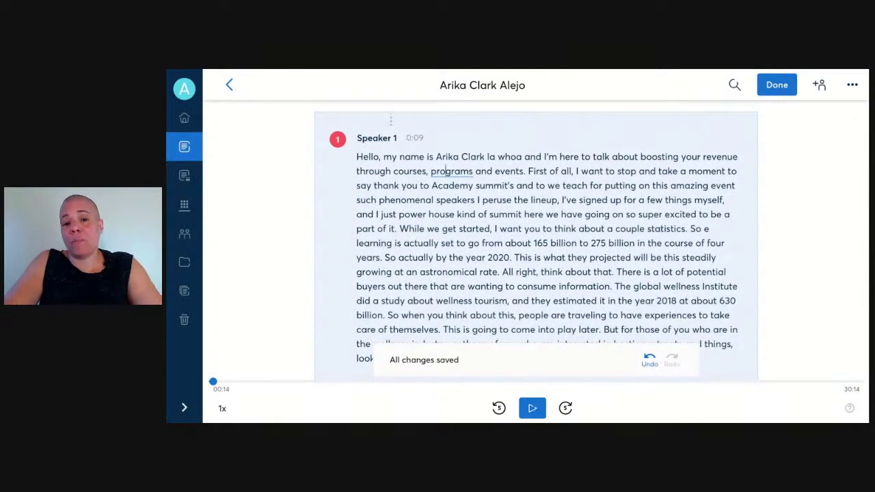
scroll(387, 240, "down", 5)
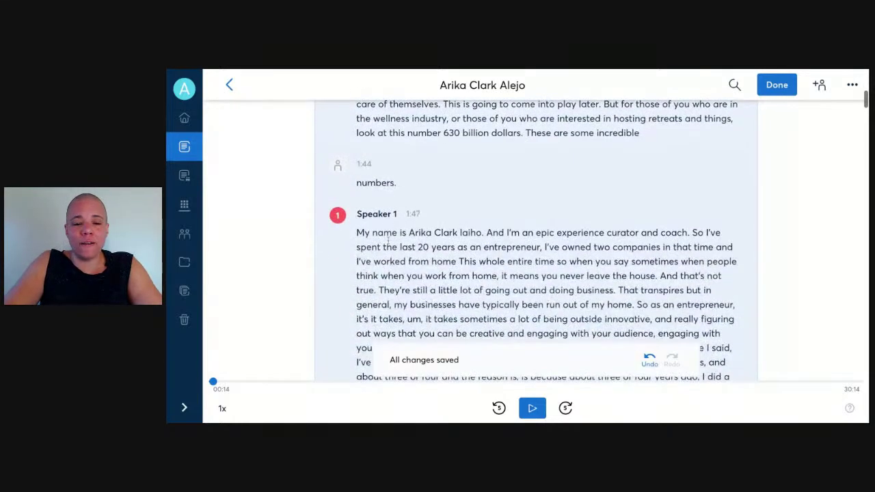
left_click(377, 214)
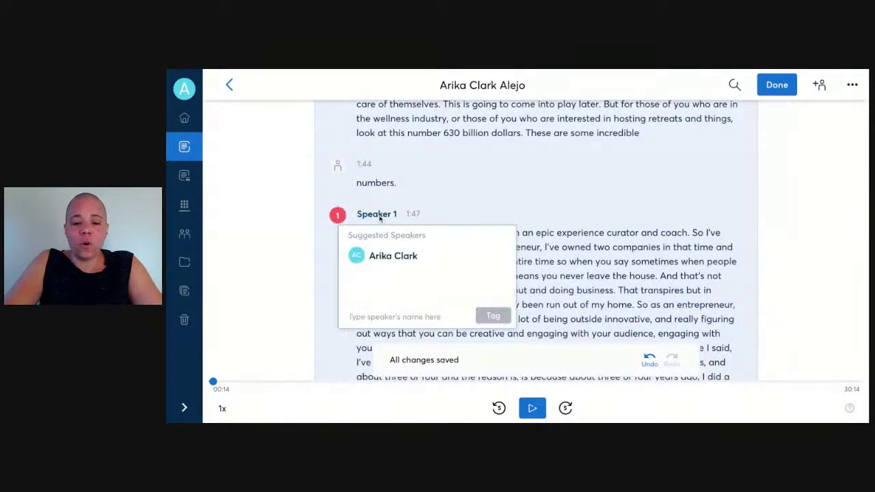
left_click(397, 265)
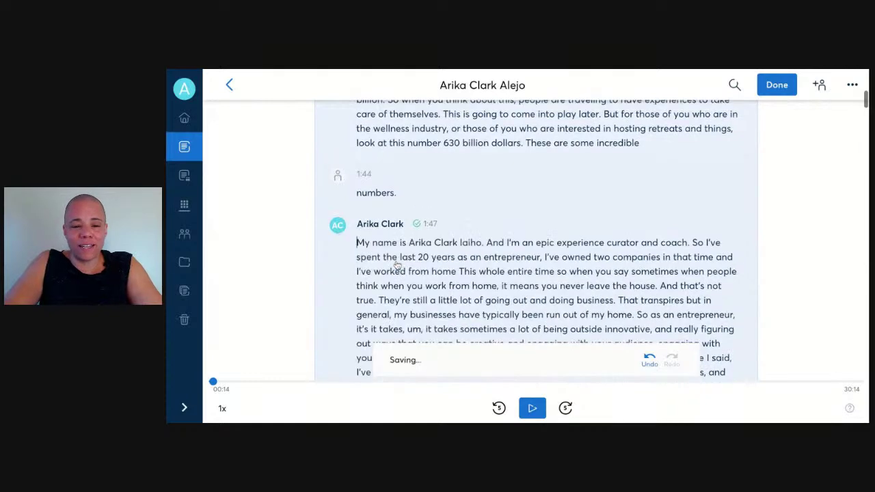
Check the speaker labels from the transcript's start, read on through the long 1:47 paragraph, and move playback to its "other ways that you can get" passage.
scroll(422, 218, "up", 5)
scroll(422, 216, "up", 3)
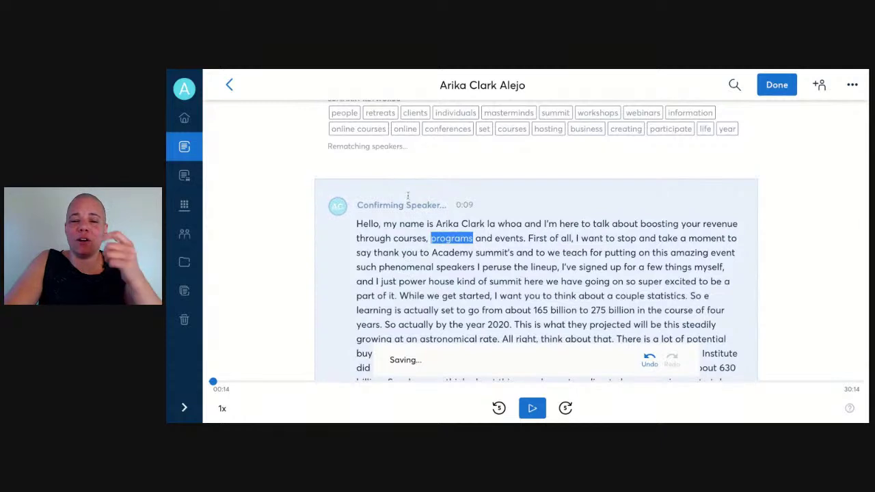
scroll(413, 294, "down", 3)
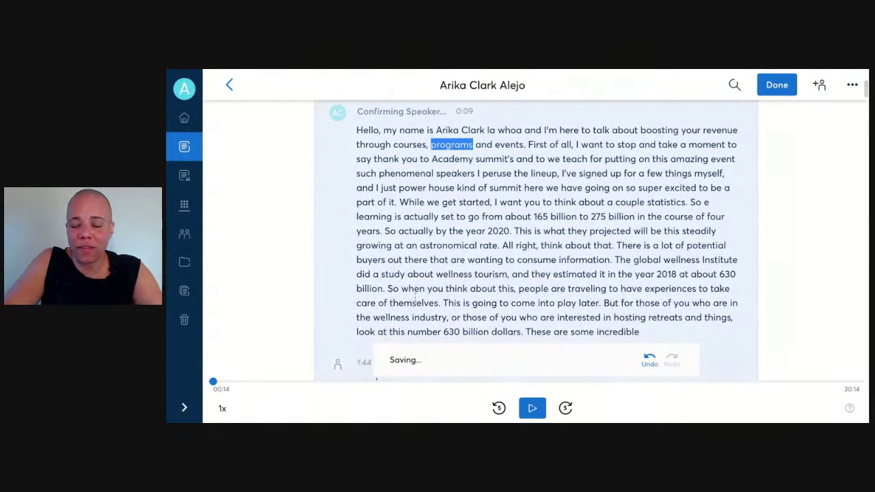
scroll(413, 294, "down", 4)
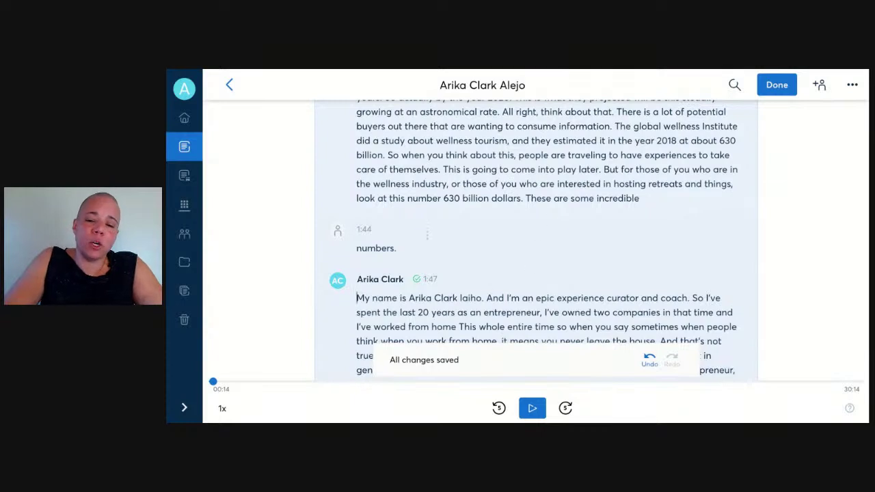
scroll(391, 290, "down", 2)
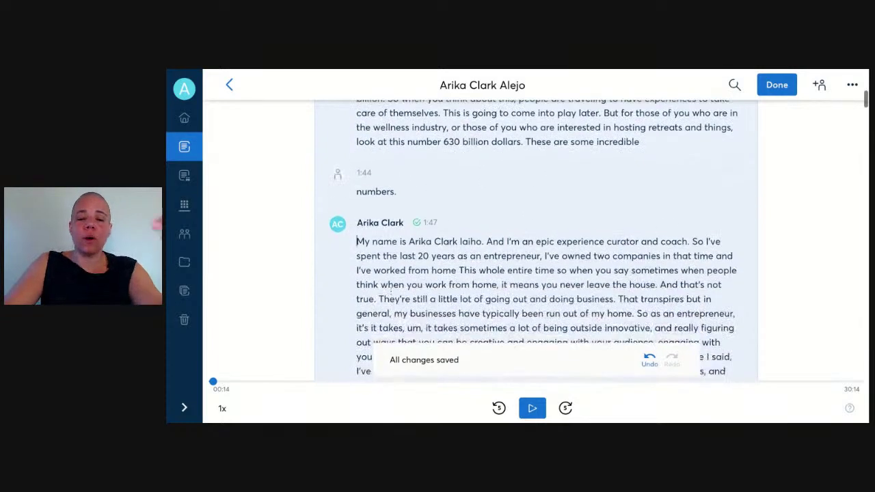
scroll(548, 240, "down", 10)
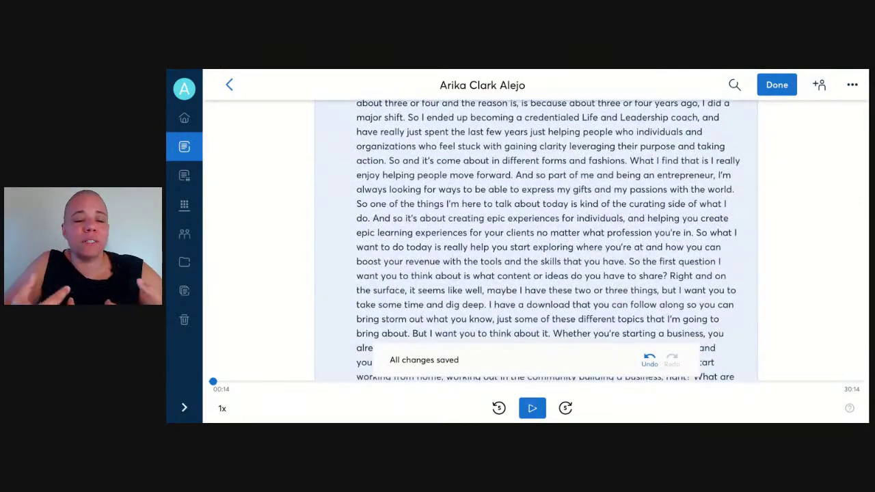
scroll(447, 255, "down", 15)
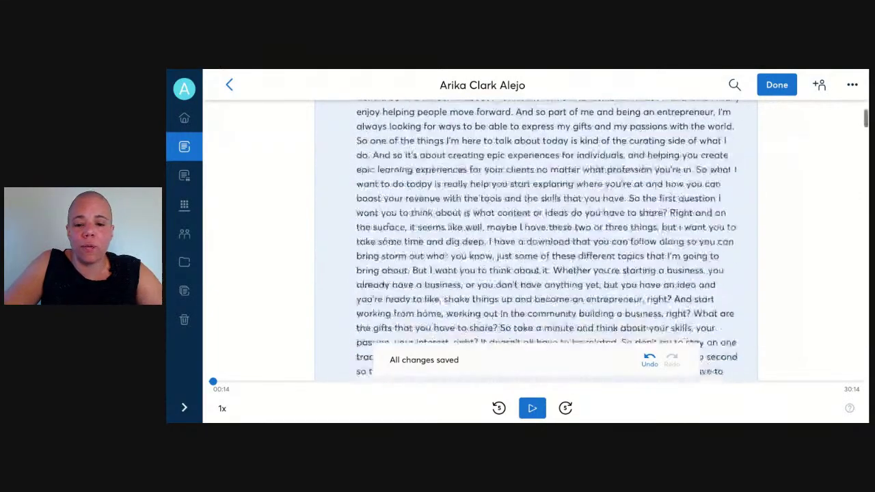
scroll(446, 254, "down", 3)
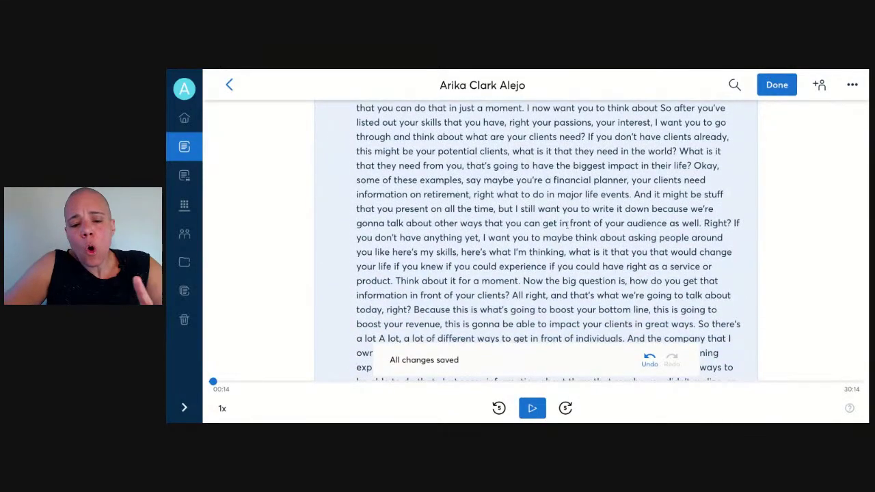
left_click(506, 223)
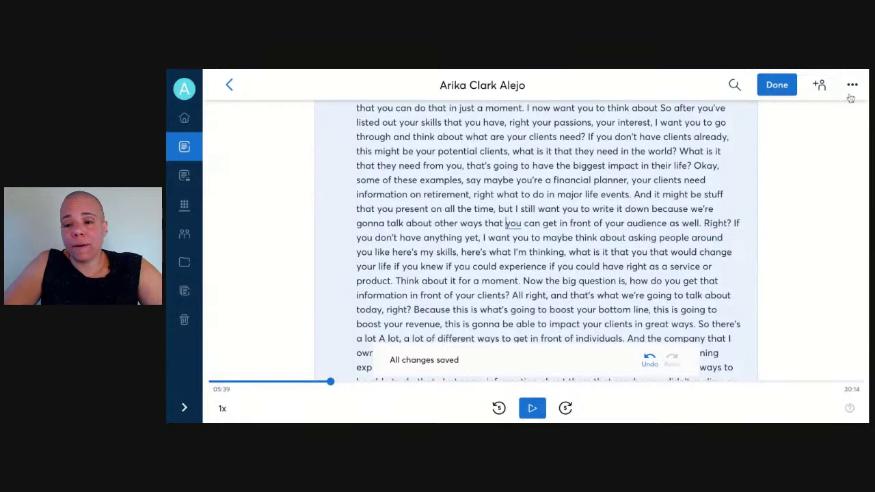
Finish editing the transcript, examine the text export options for the SRT (PRO) format, and close them without exporting.
left_click(789, 85)
left_click(852, 86)
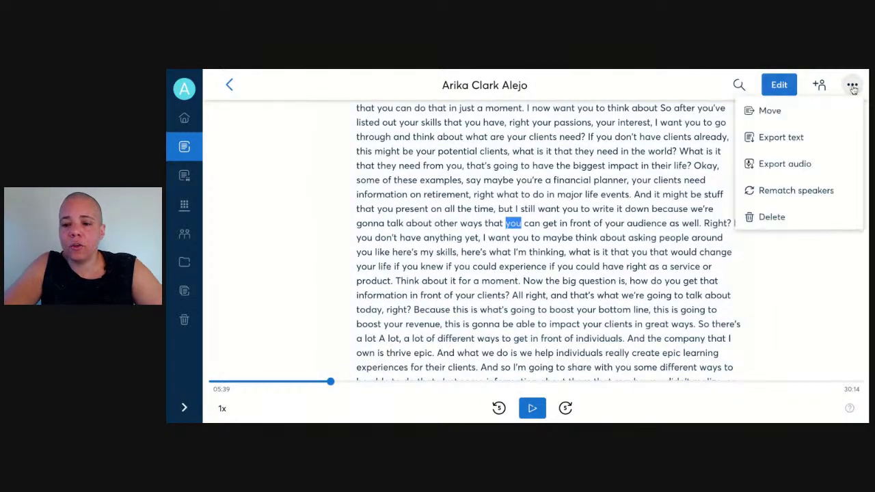
left_click(797, 138)
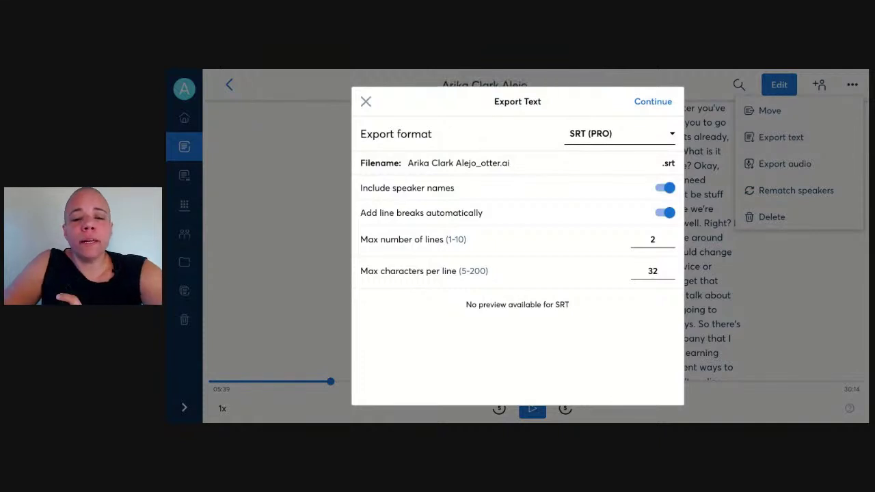
left_click(673, 134)
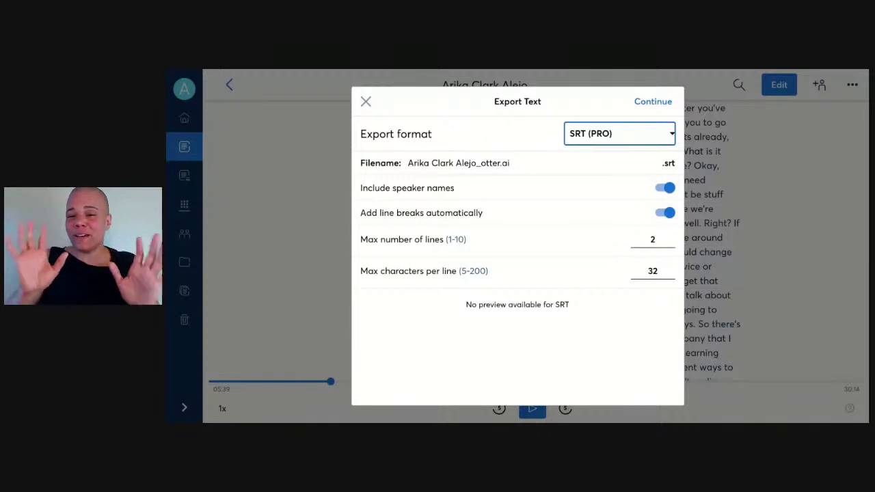
left_click(366, 102)
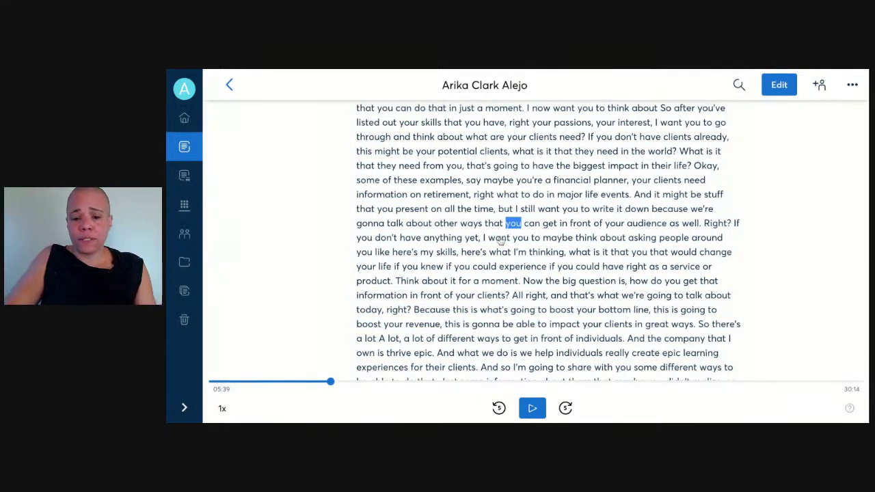
Play a short stretch of the audio, pause it, and return to My Conversations to look through the list.
left_click(532, 408)
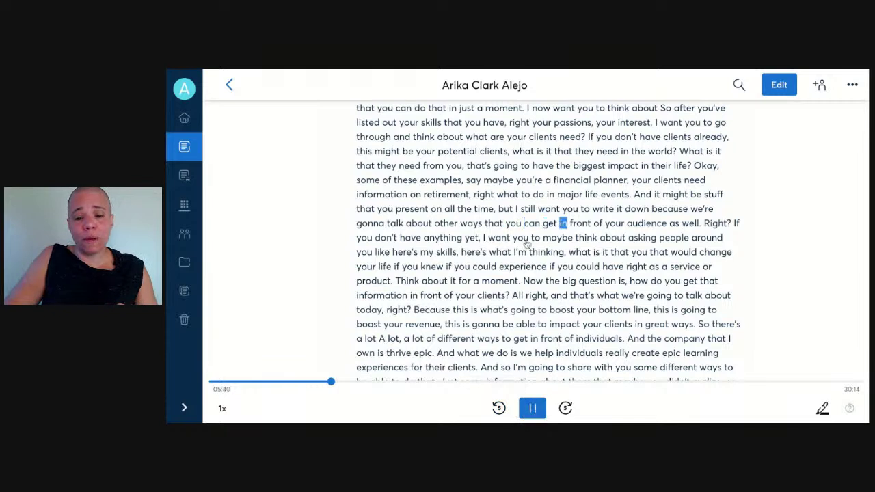
left_click(532, 408)
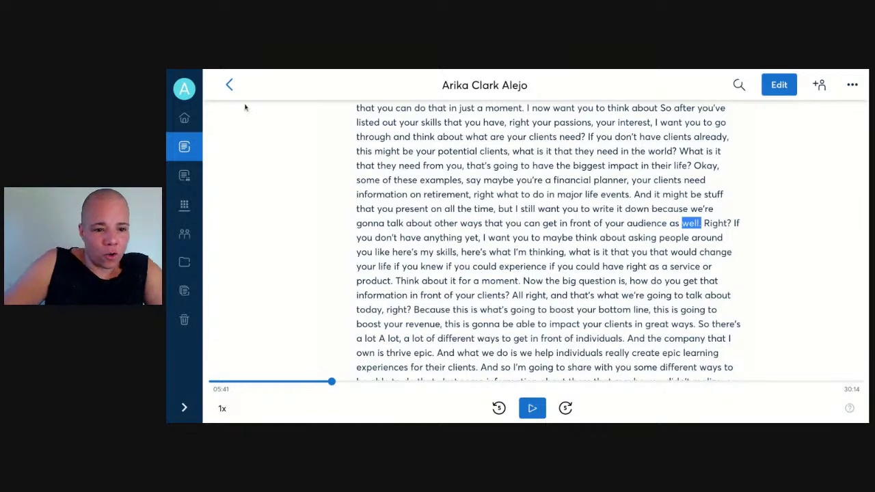
left_click(229, 86)
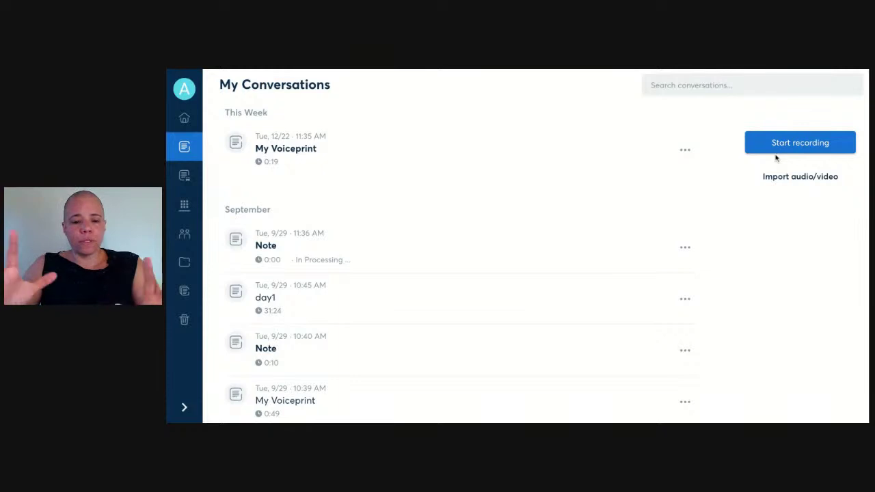
scroll(583, 255, "down", 3)
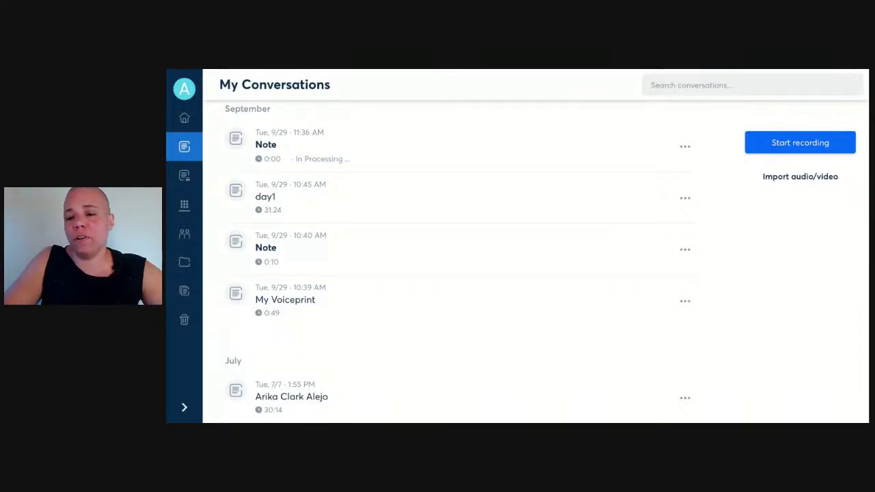
Record a new voice note of about 9 seconds, stop it, and decline the notification for when processing is ready.
left_click(790, 150)
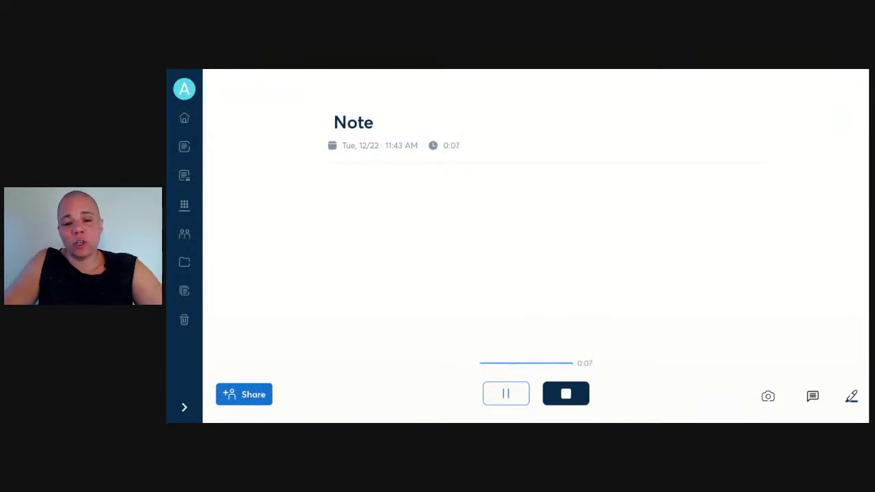
left_click(567, 394)
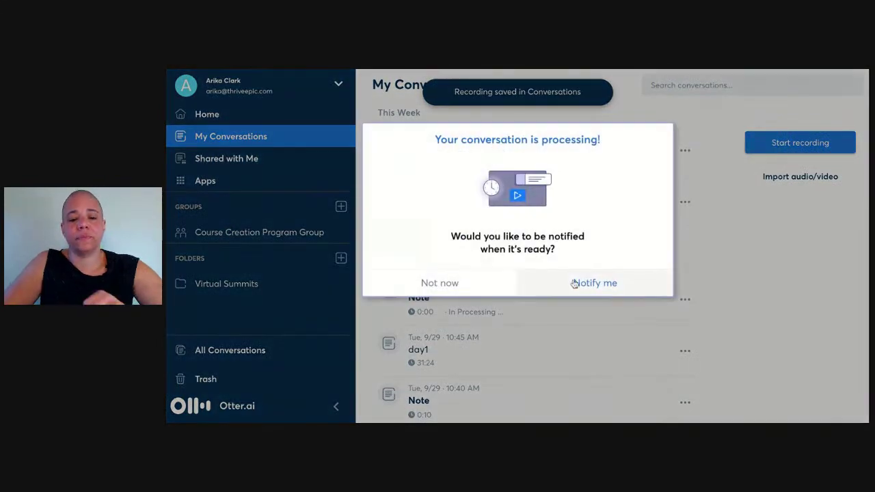
left_click(463, 283)
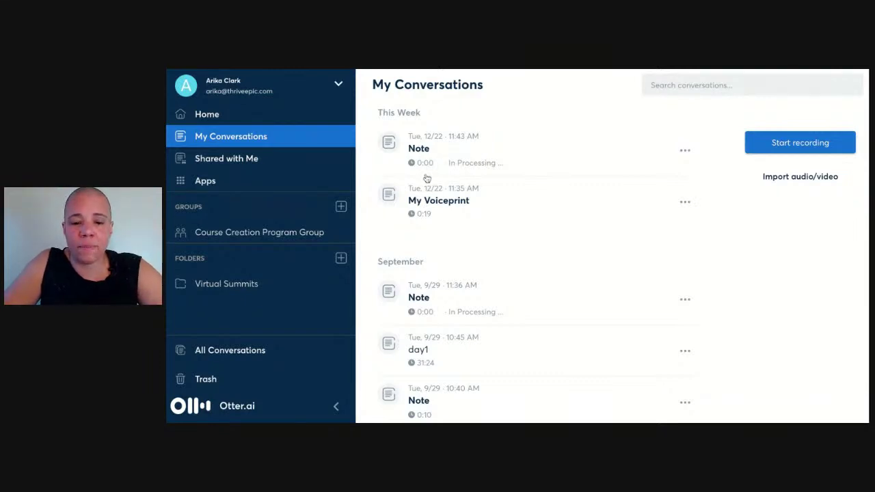
Open the newly recorded note to view its transcript, examine its people, group and link sharing options, and close them.
left_click(431, 152)
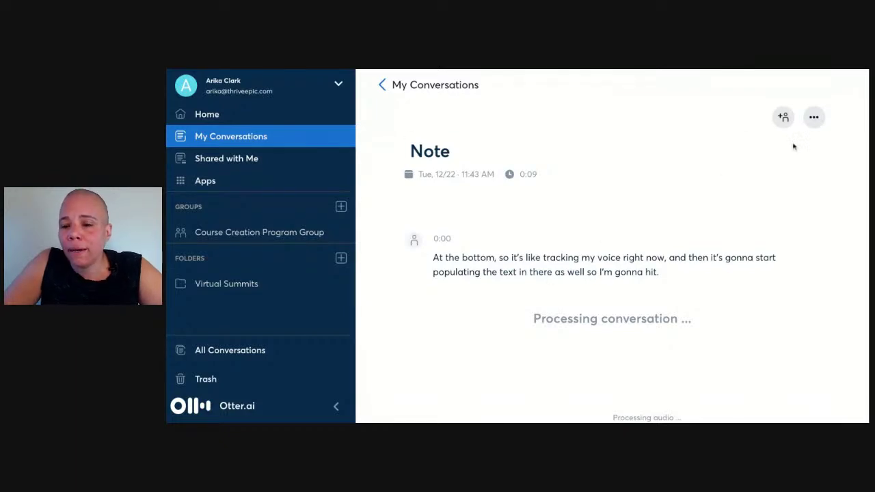
left_click(784, 119)
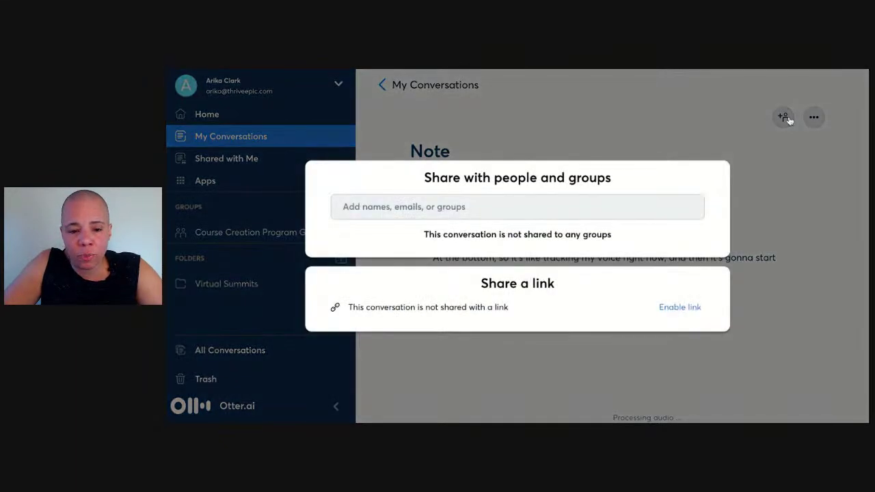
left_click(766, 179)
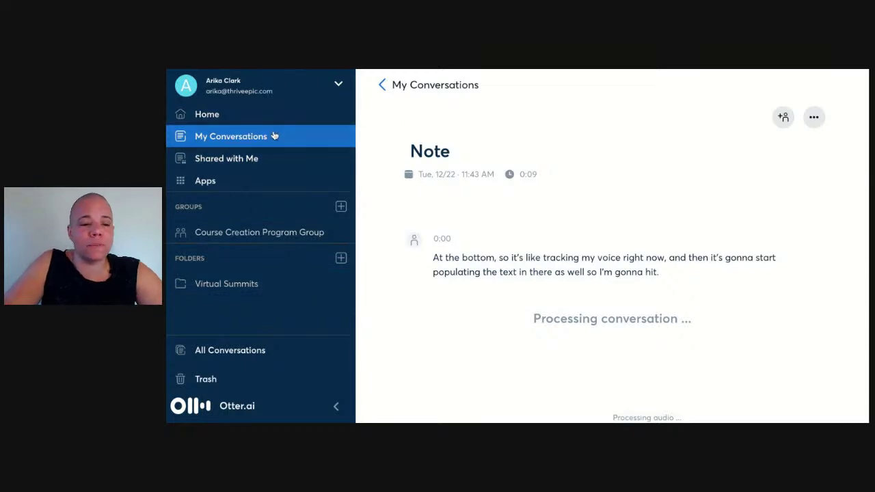
Look through Shared with Me, the connectable apps and All Conversations, and return to the home page.
left_click(255, 162)
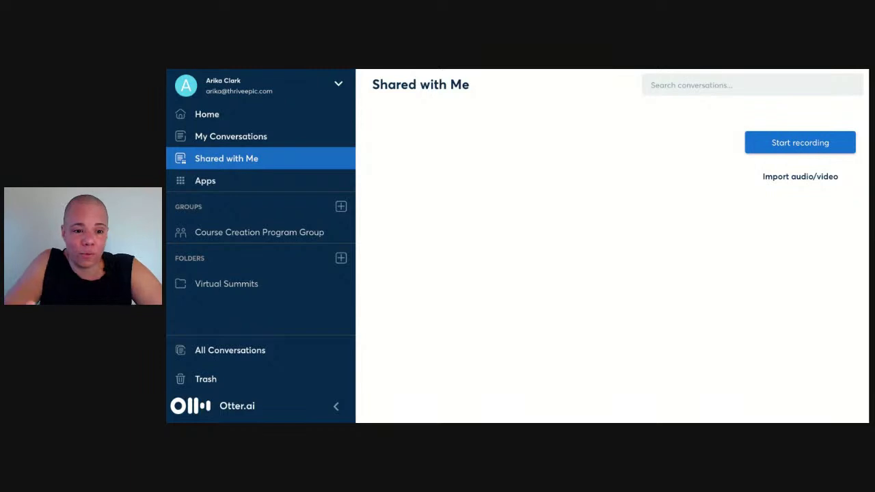
left_click(247, 183)
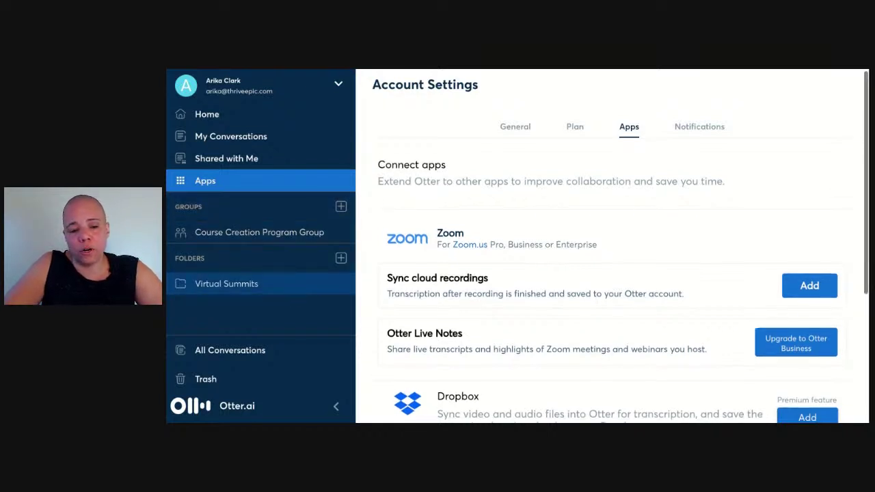
scroll(612, 273, "down", 3)
left_click(240, 350)
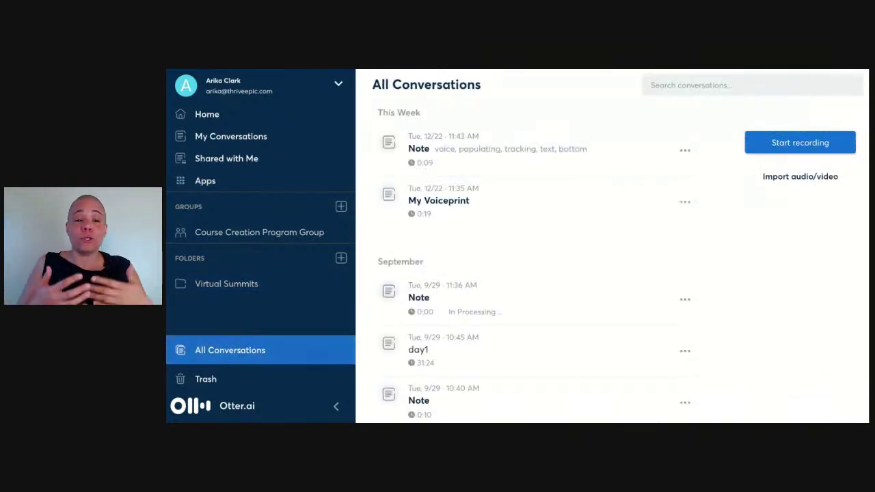
left_click(252, 116)
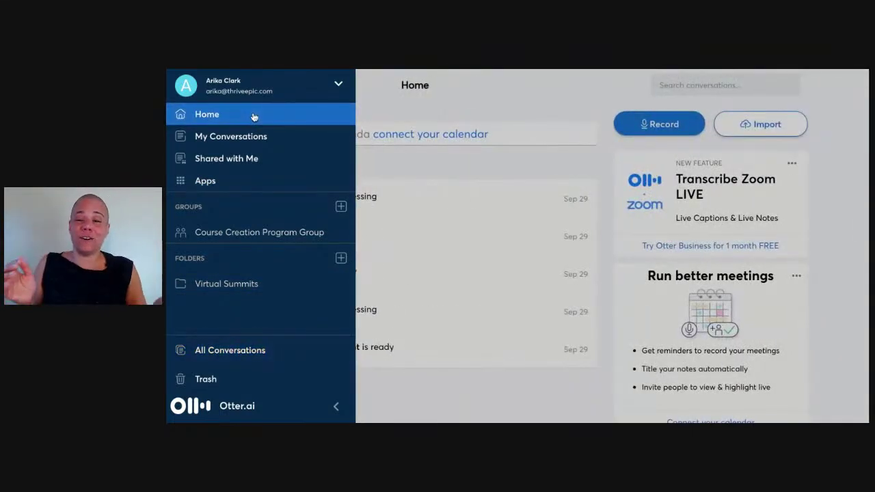